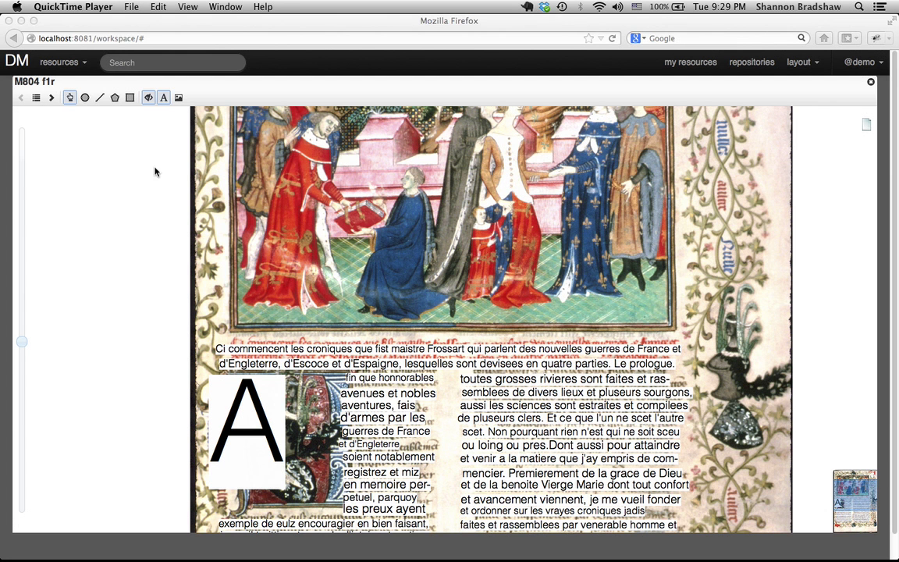
- Compare the black-and-white and colour scans of M804 f1r, ending on the colour image
left_click(180, 100)
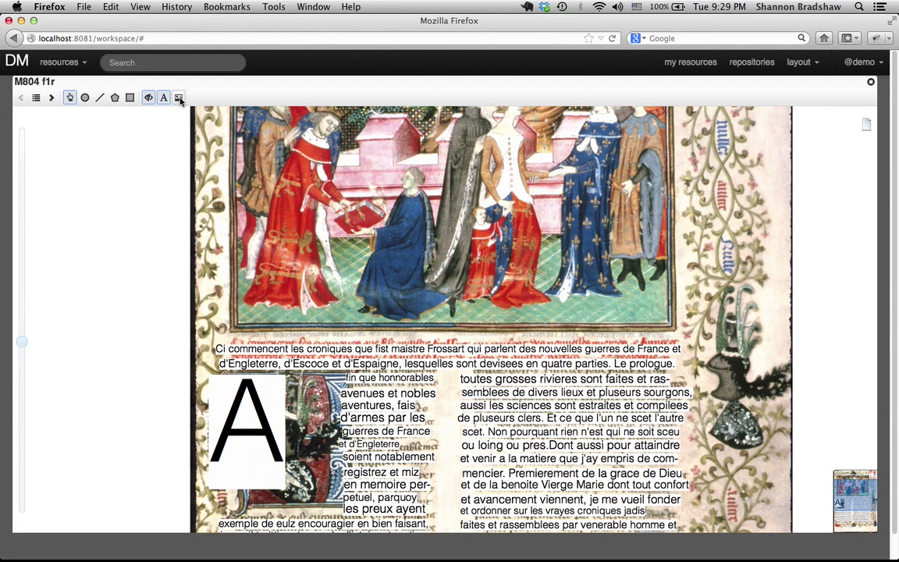
left_click(178, 98)
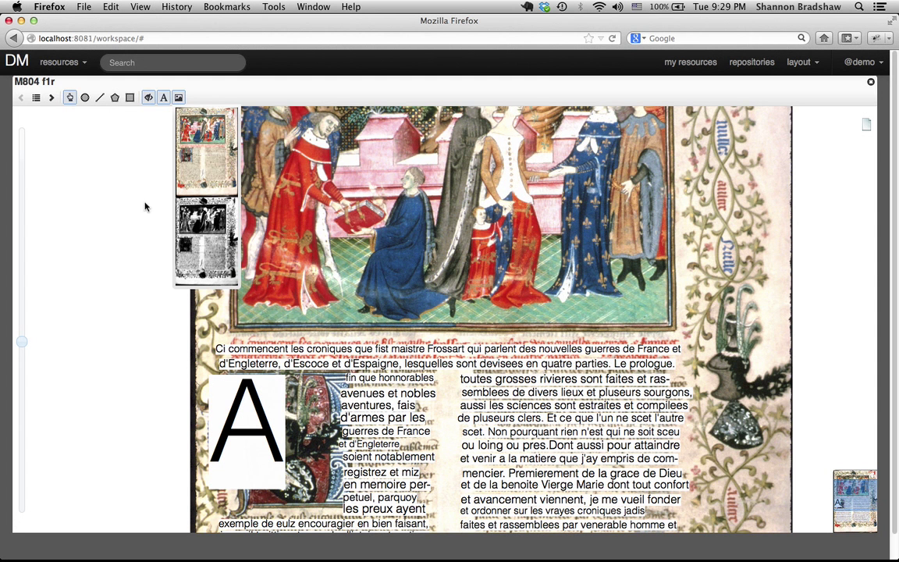
left_click(208, 231)
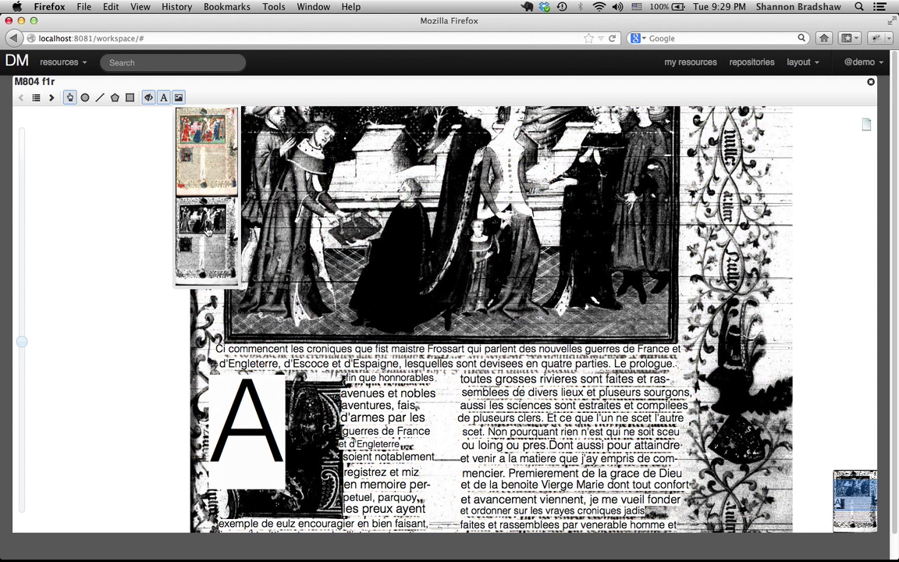
left_click(214, 169)
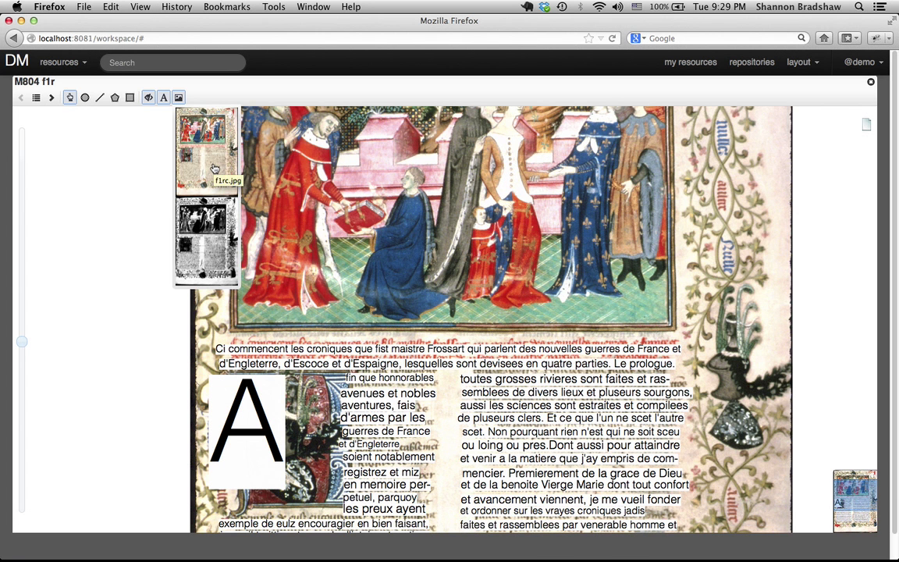
left_click(207, 242)
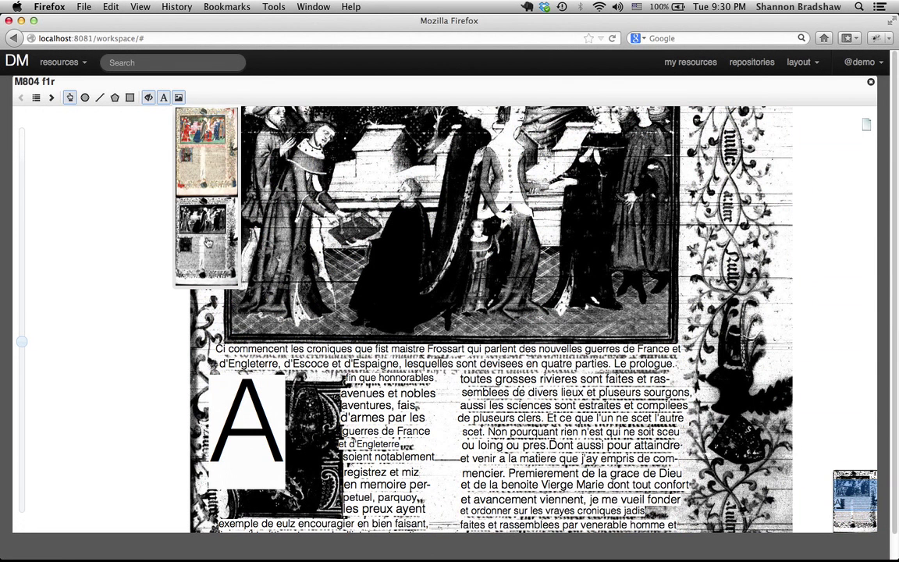
left_click(208, 164)
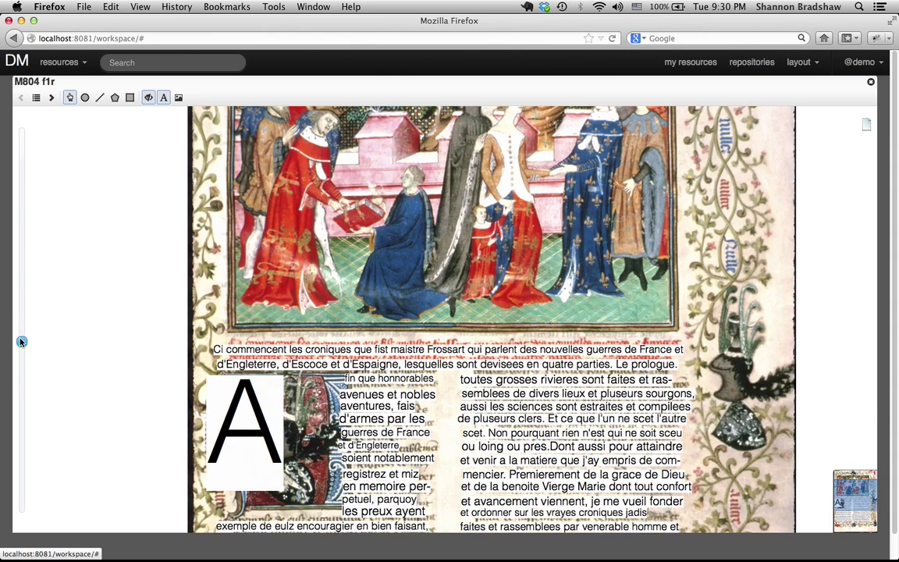
- Zoom out on M804 f1r, nudge it slightly left, and bring up the grid layout choices
left_click_drag(21, 341, 22, 364)
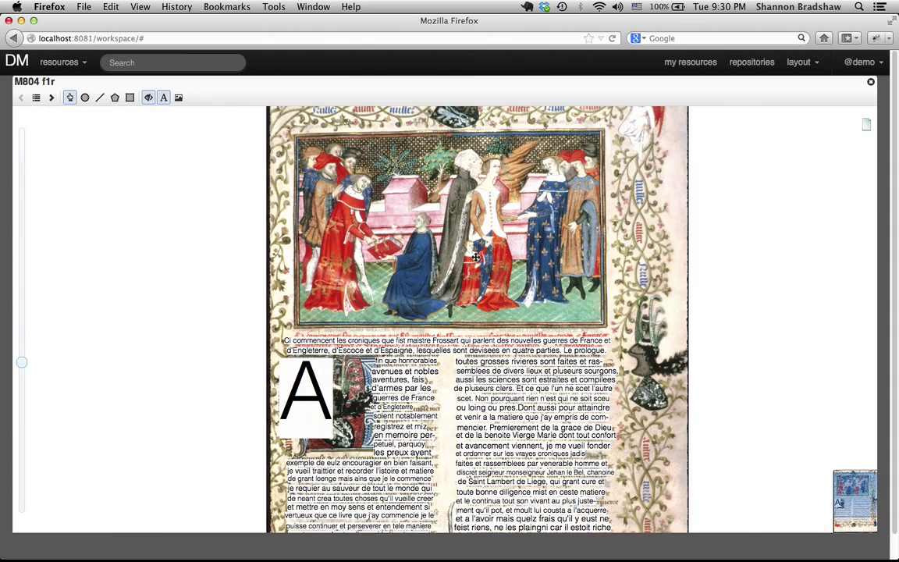
mouse_move(476, 258)
left_mouse_down()
mouse_move(372, 254)
mouse_move(468, 261)
left_mouse_up()
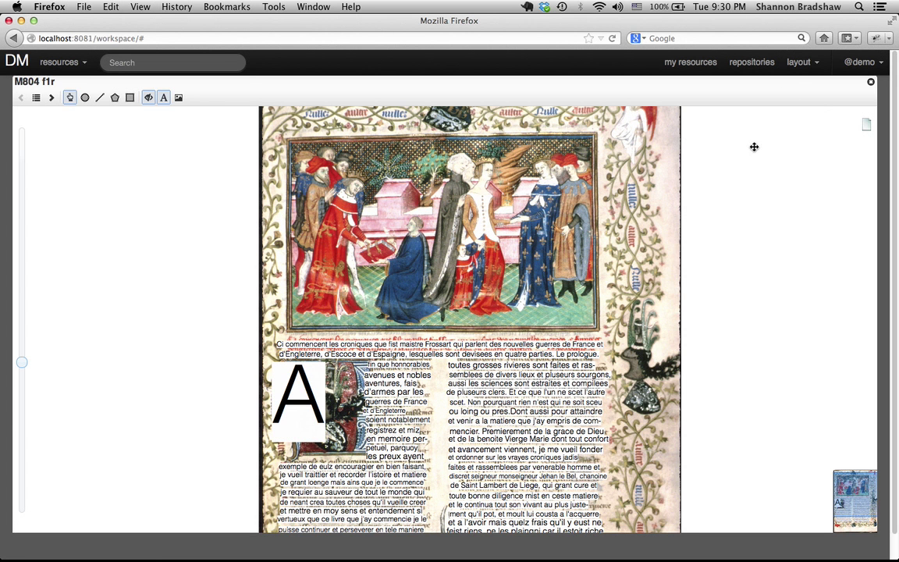
left_click(800, 62)
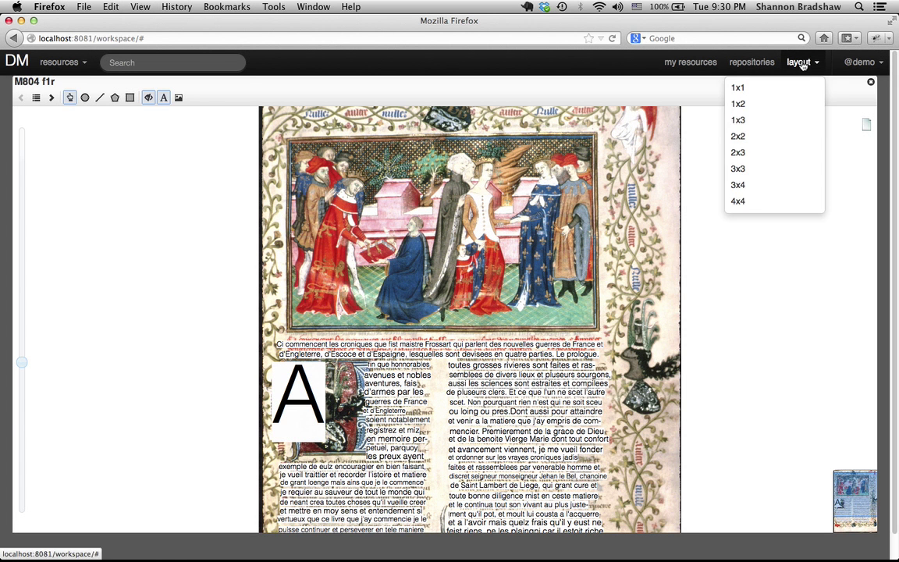
- Switch the workspace to a 1x3 layout and open the Repositories browser
left_click(763, 127)
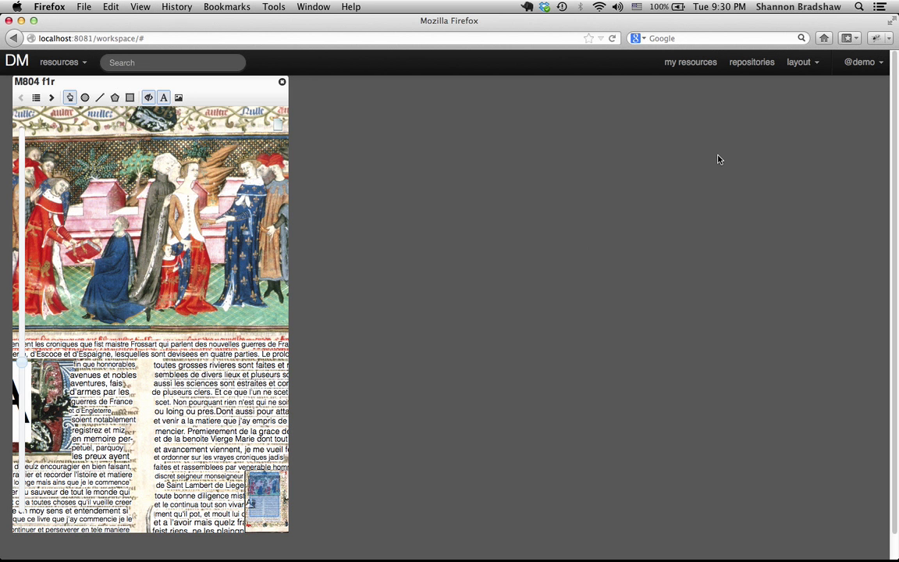
left_click(752, 65)
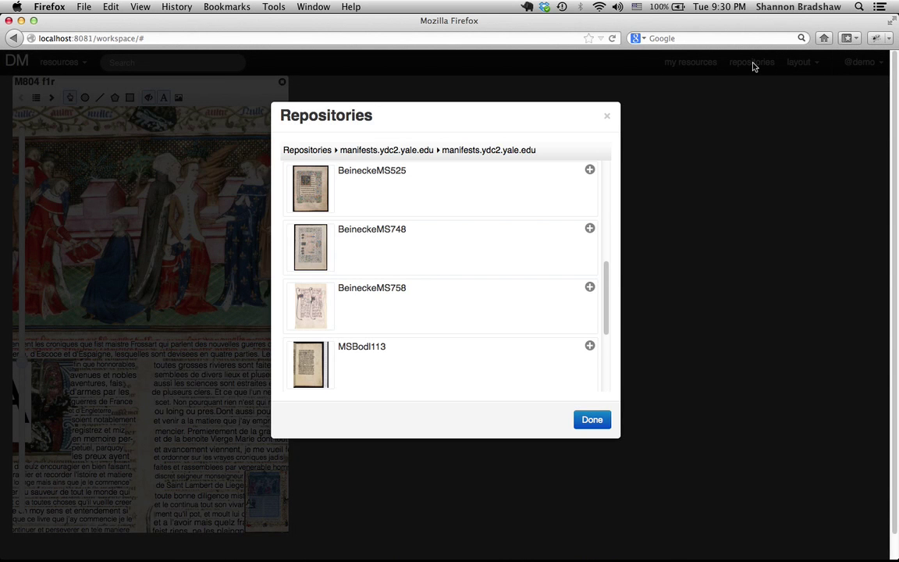
- Add Beinecke MS 525.2 recto and MS 748.2 recto as new viewers
left_click(424, 198)
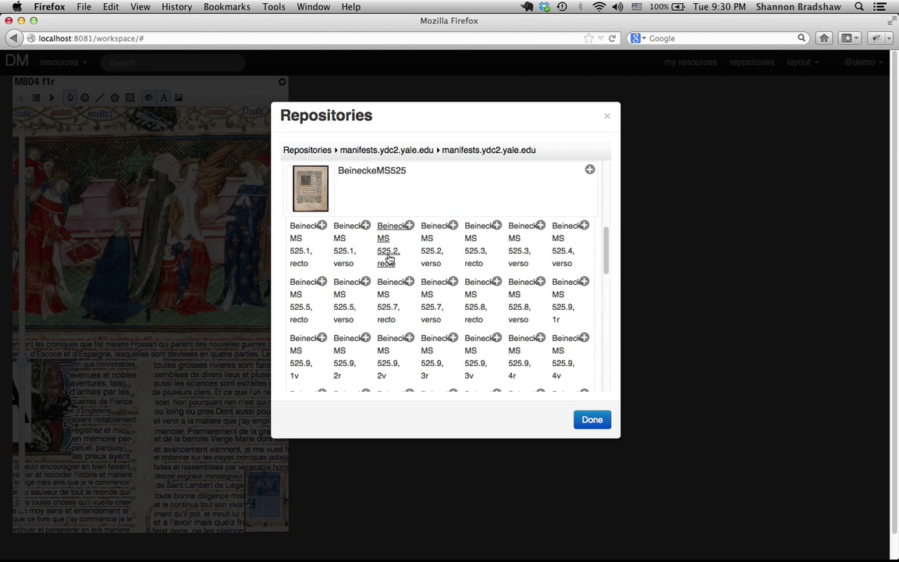
left_click(389, 259)
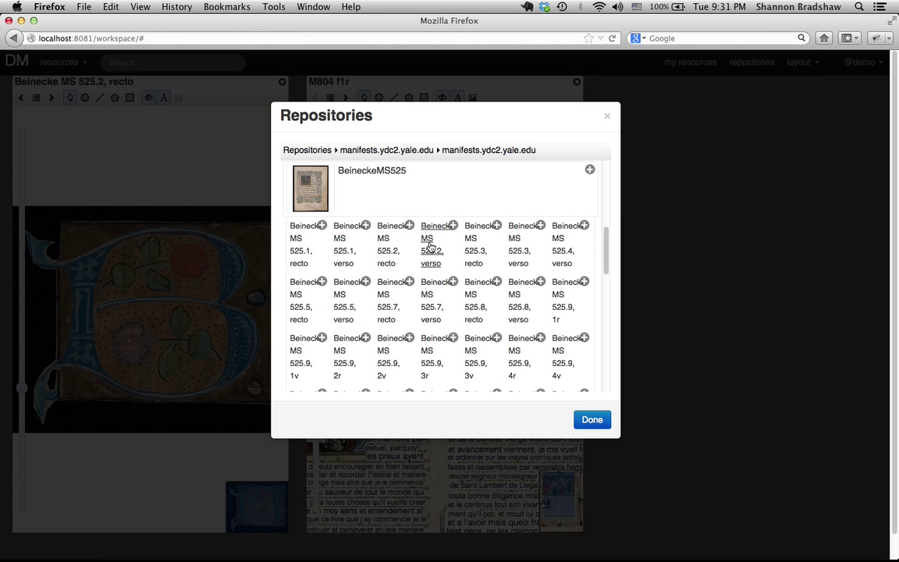
left_click(417, 181)
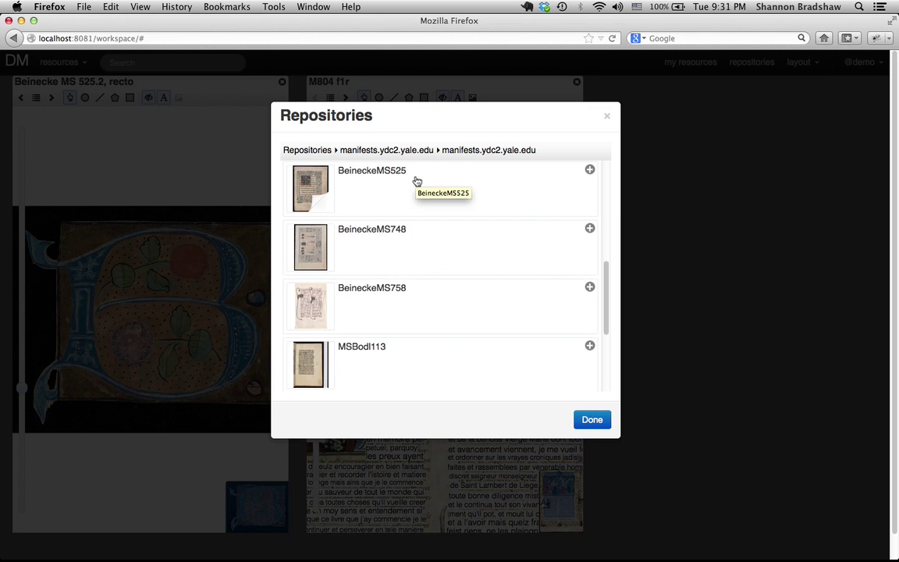
left_click(410, 252)
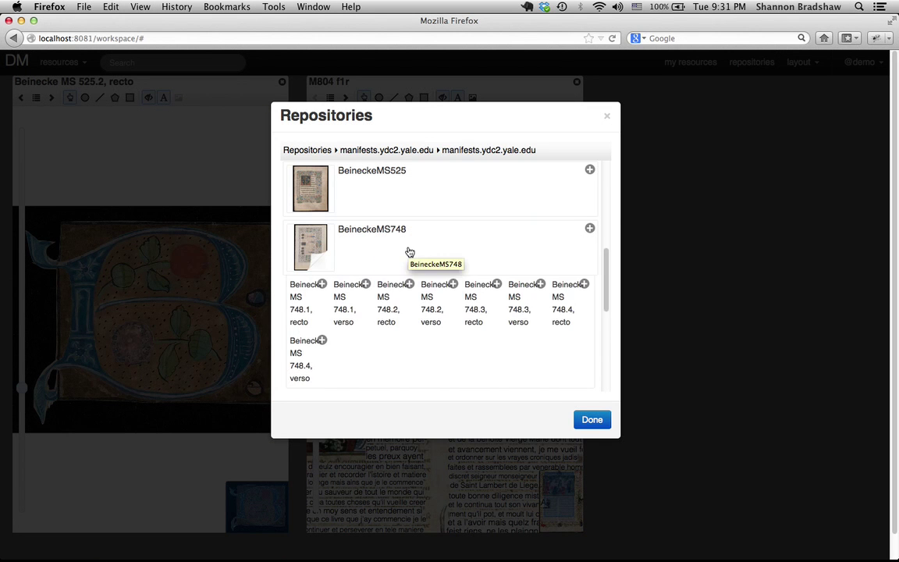
left_click(388, 321)
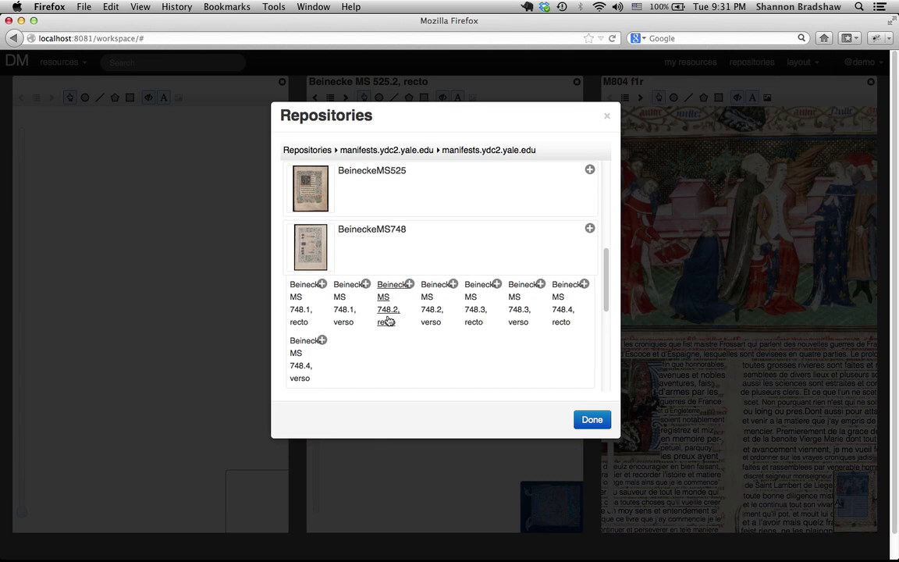
left_click(411, 252)
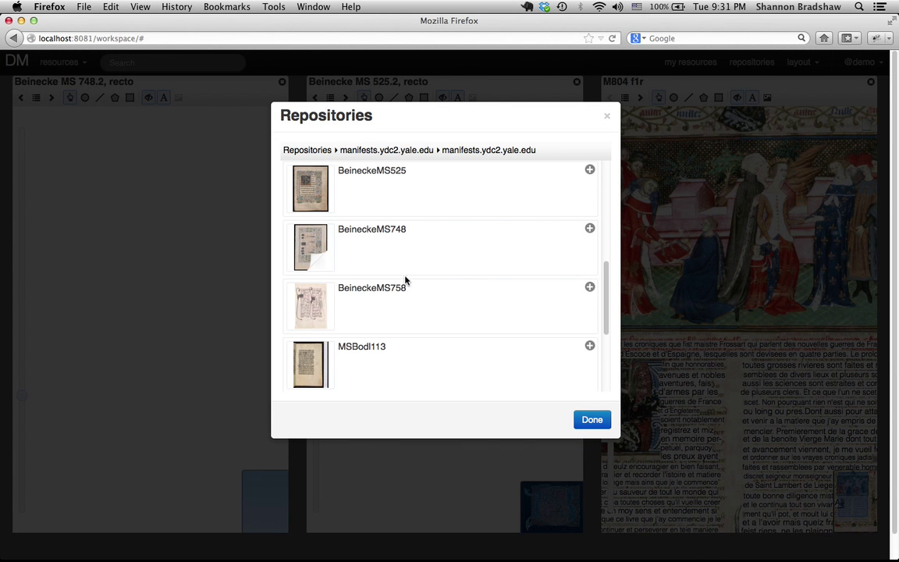
- Add Beinecke MS 758.5 recto and MS Bodl 113 13r, then close the repository browser
left_click(404, 307)
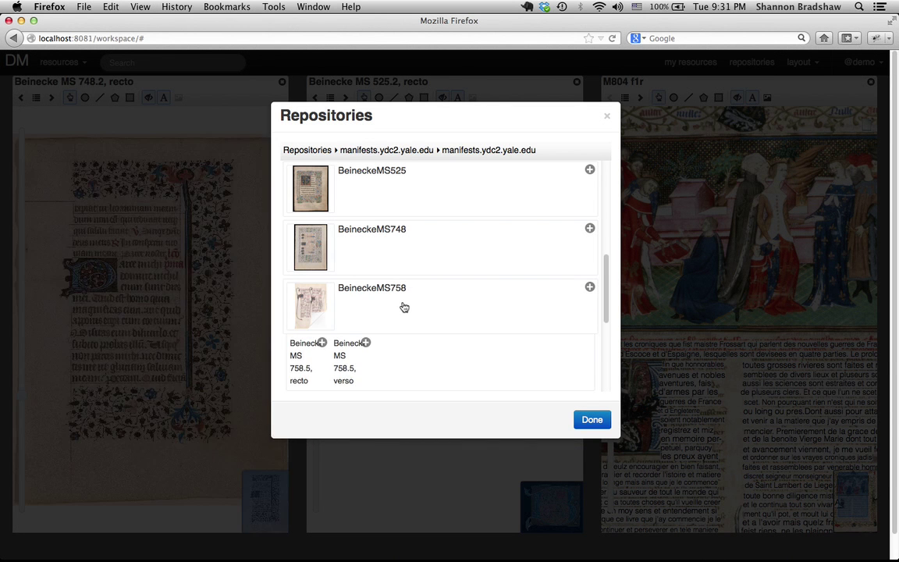
scroll(404, 307, "down", 2)
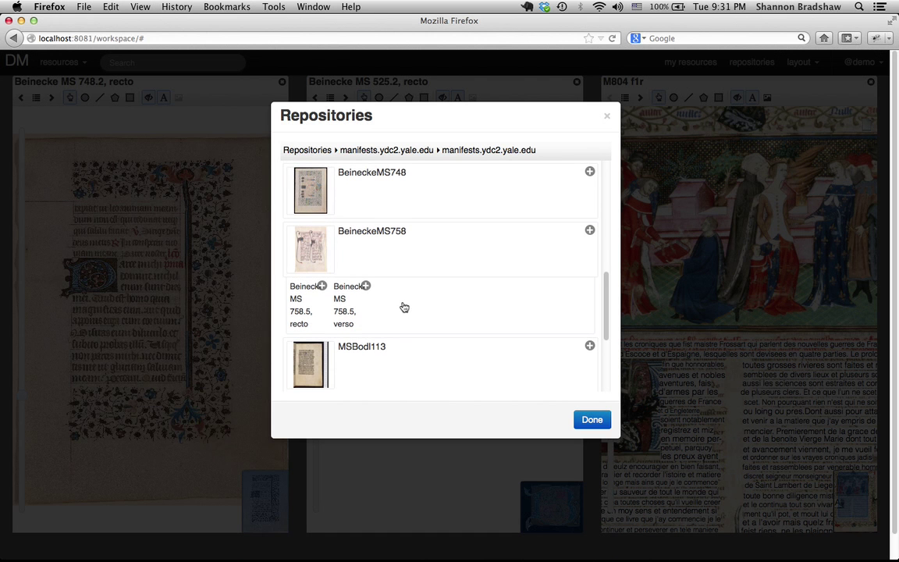
left_click(299, 323)
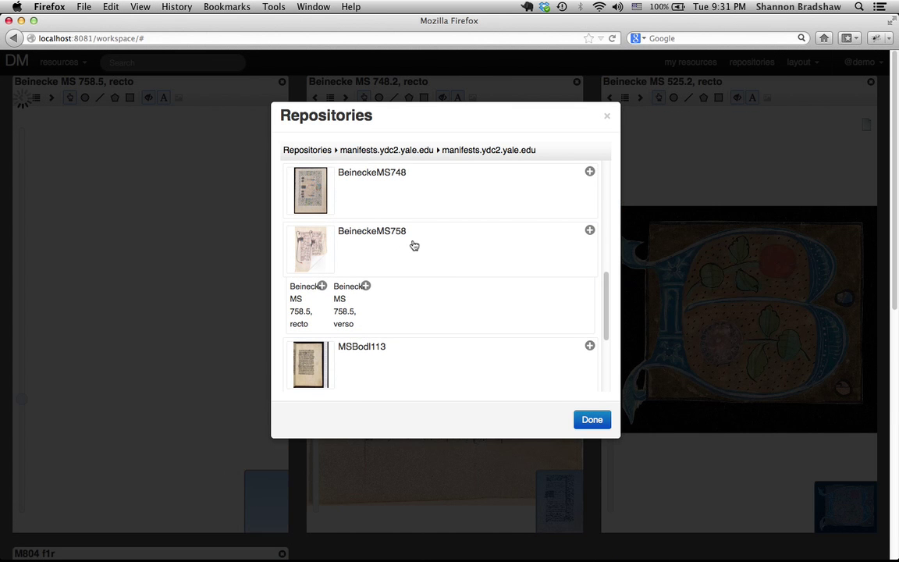
left_click(414, 246)
scroll(395, 307, "down", 2)
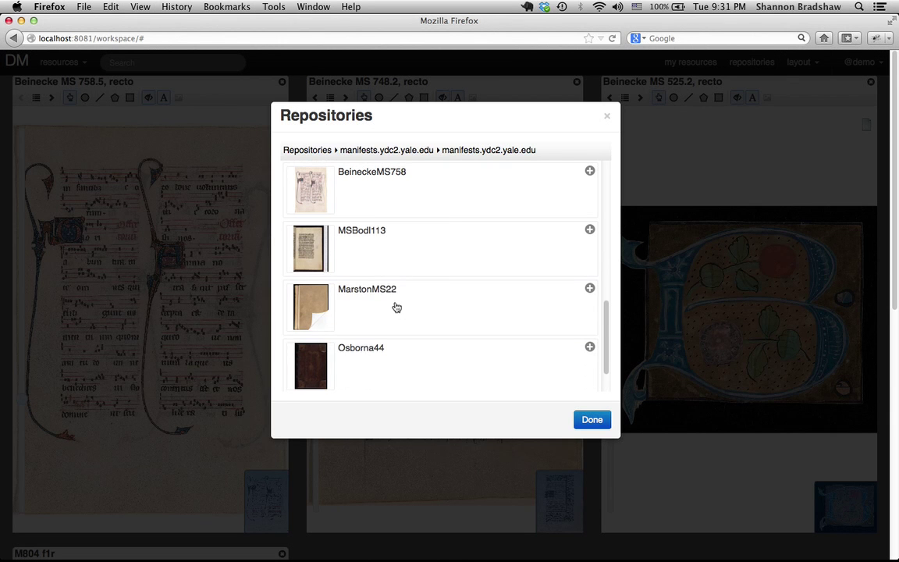
left_click(400, 242)
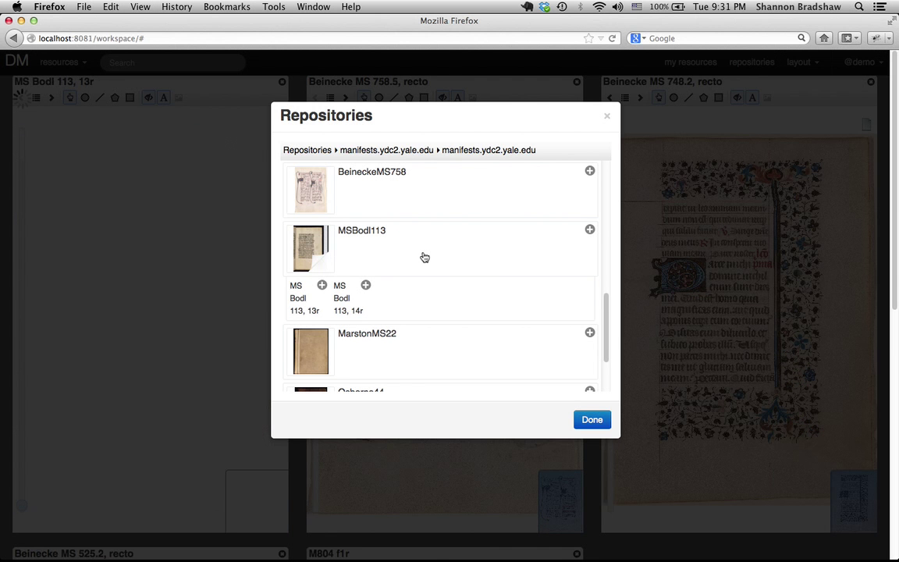
left_click(425, 258)
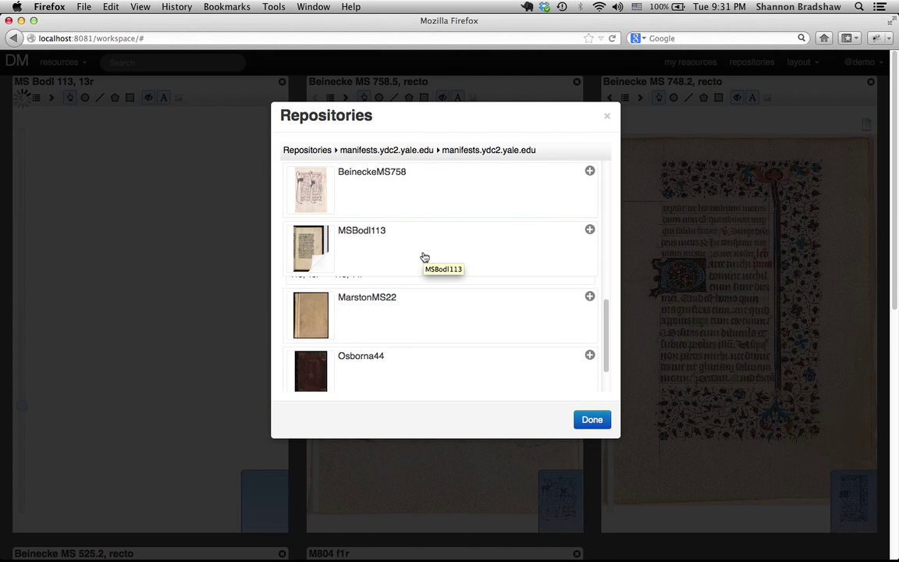
left_click(590, 421)
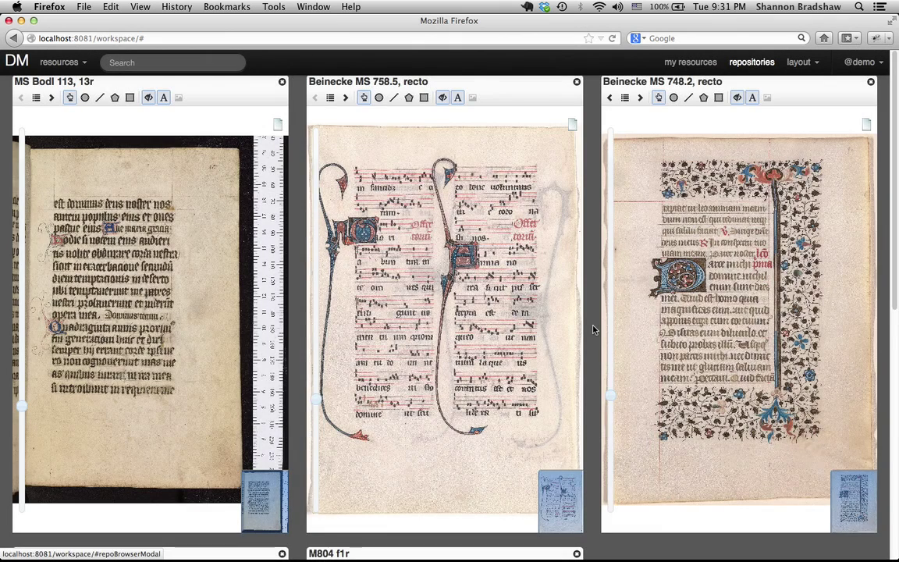
- Scroll-zoom the left viewer until MS Bodl 113, 13r appears at roughly double size
scroll(594, 330, "down", 5)
scroll(594, 331, "up", 5)
scroll(127, 227, "up", 2)
scroll(126, 228, "down", 3)
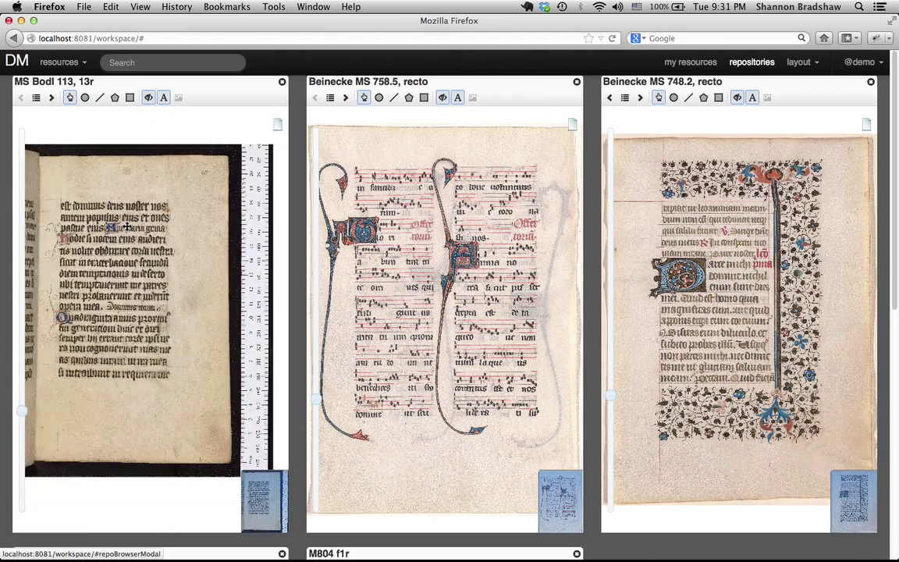
scroll(127, 228, "up", 3)
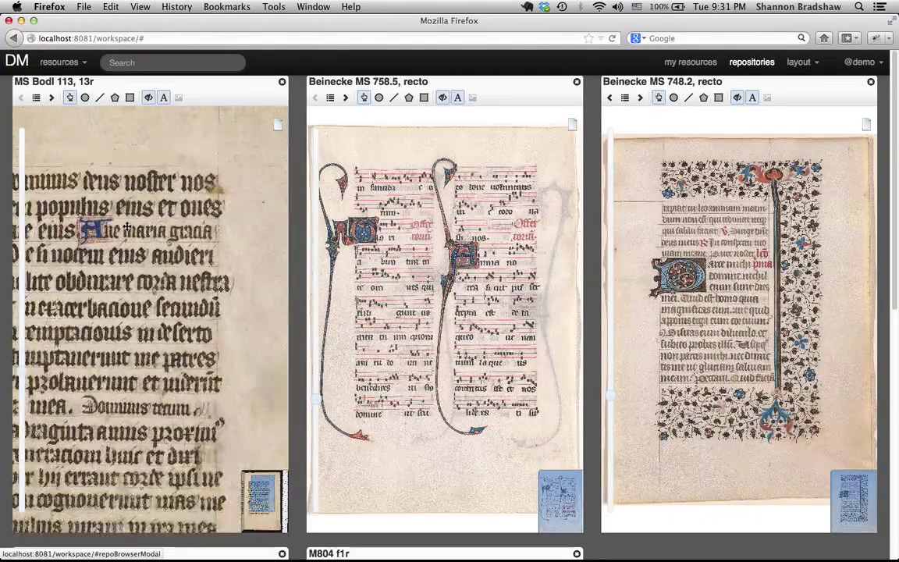
- Advance MS Bodl 113 to folio 14r and show Beinecke MS 748.3 verso in the right viewer
scroll(127, 227, "down", 2)
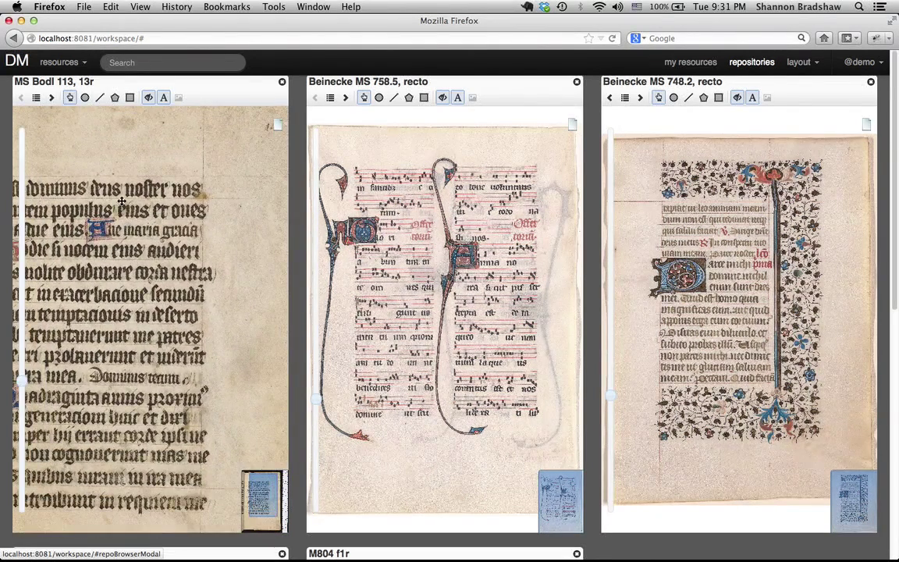
left_click(51, 99)
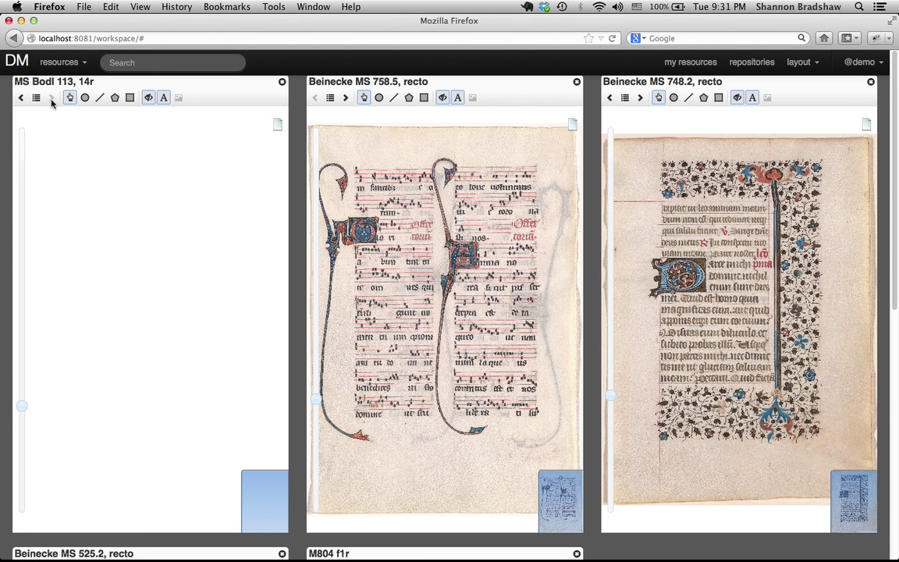
left_click(331, 99)
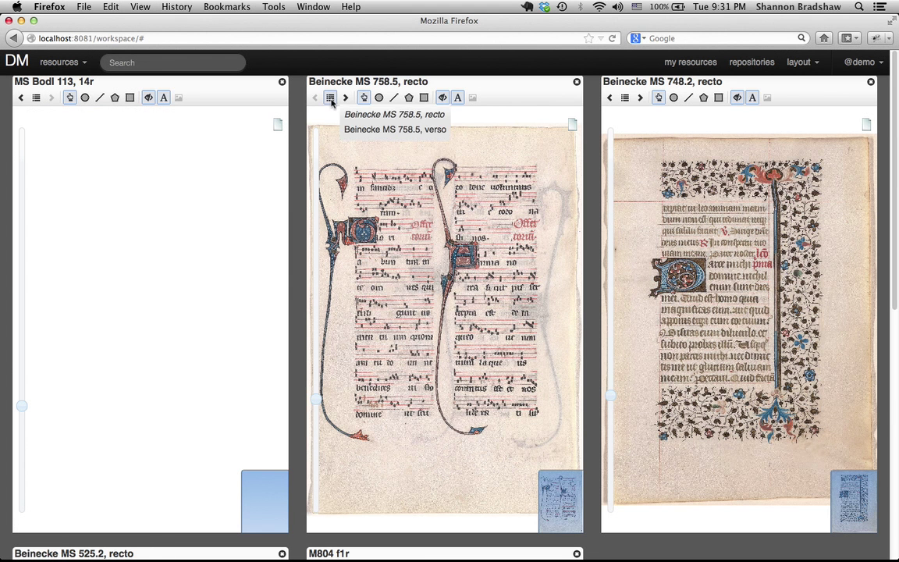
left_click(624, 99)
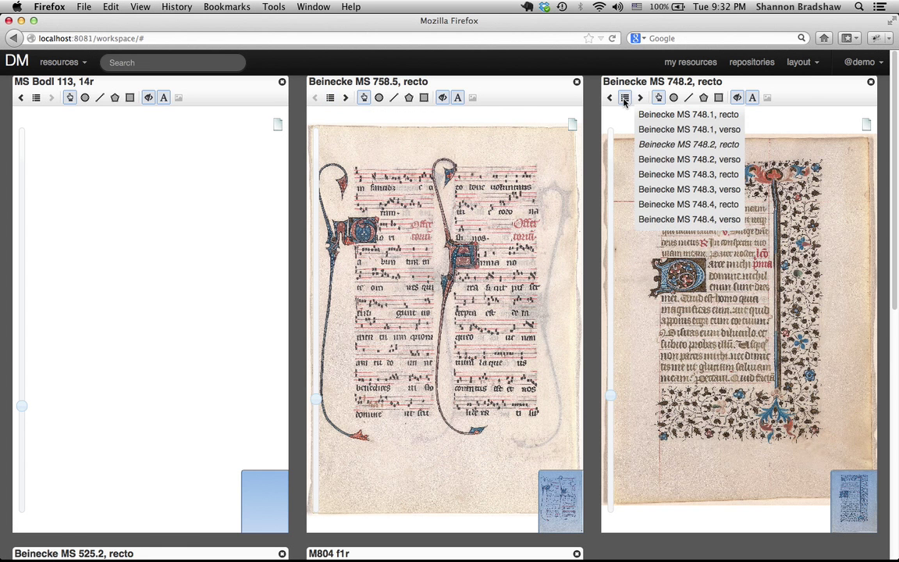
left_click(680, 189)
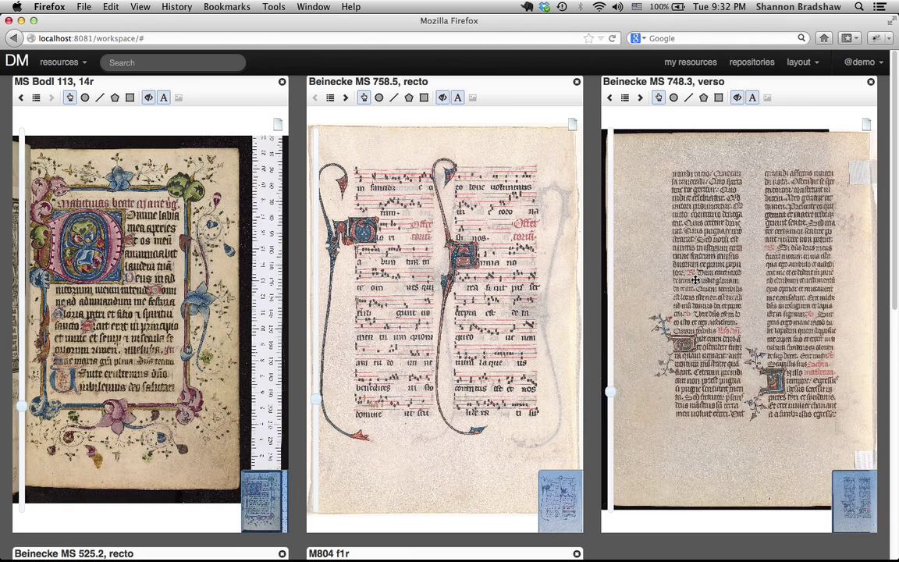
- Scroll through the viewers and bring up the workspace layout list
scroll(696, 280, "up", 3)
scroll(696, 280, "down", 4)
scroll(591, 488, "down", 5)
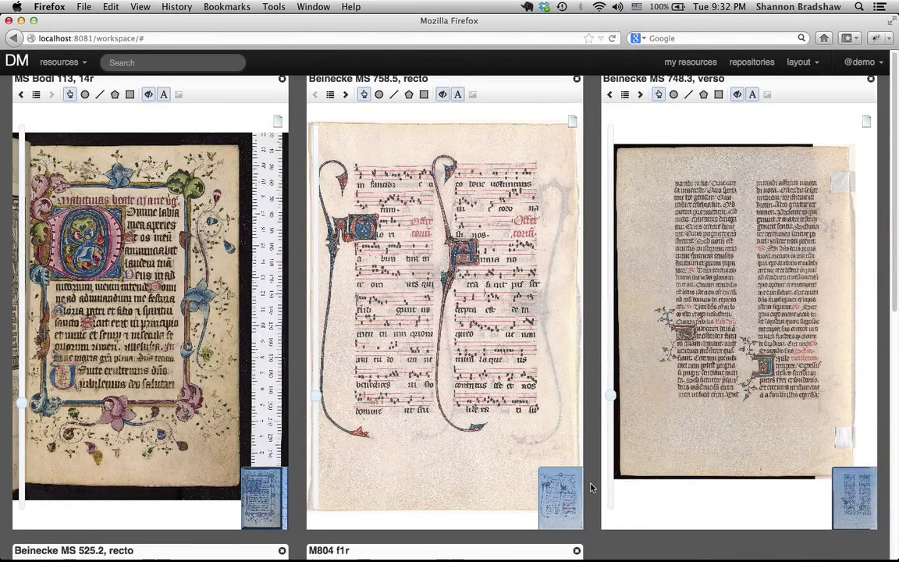
scroll(590, 486, "down", 2)
scroll(590, 468, "up", 7)
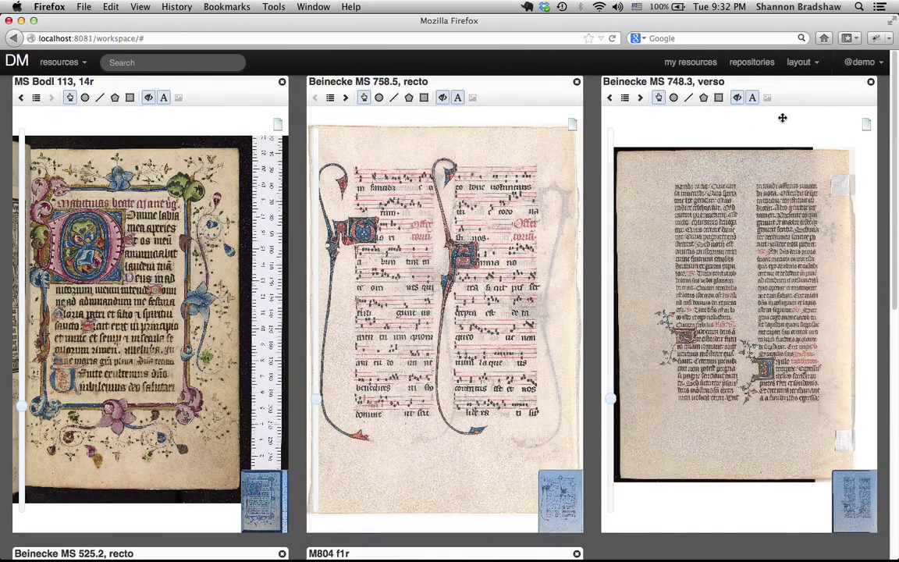
left_click(800, 64)
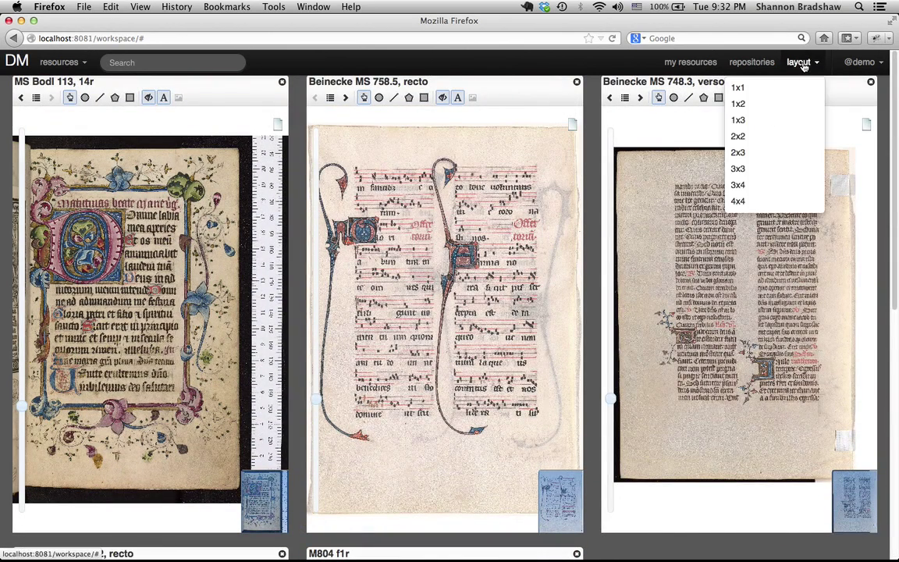
- Use the 1x2 layout and zoom into the initials of MS Bodl 113 14r and Beinecke 758.5 recto
left_click(754, 105)
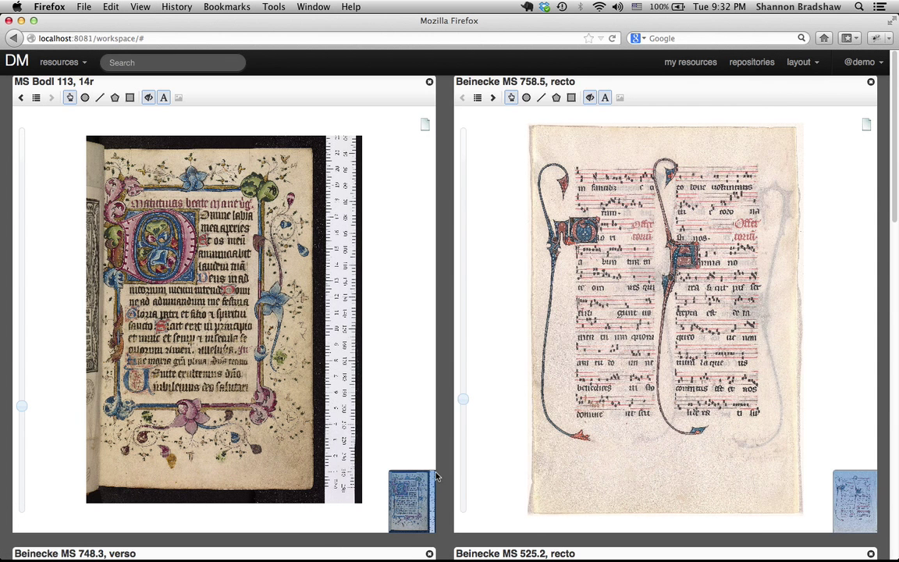
scroll(443, 484, "down", 10)
scroll(445, 483, "up", 5)
scroll(159, 263, "up", 3)
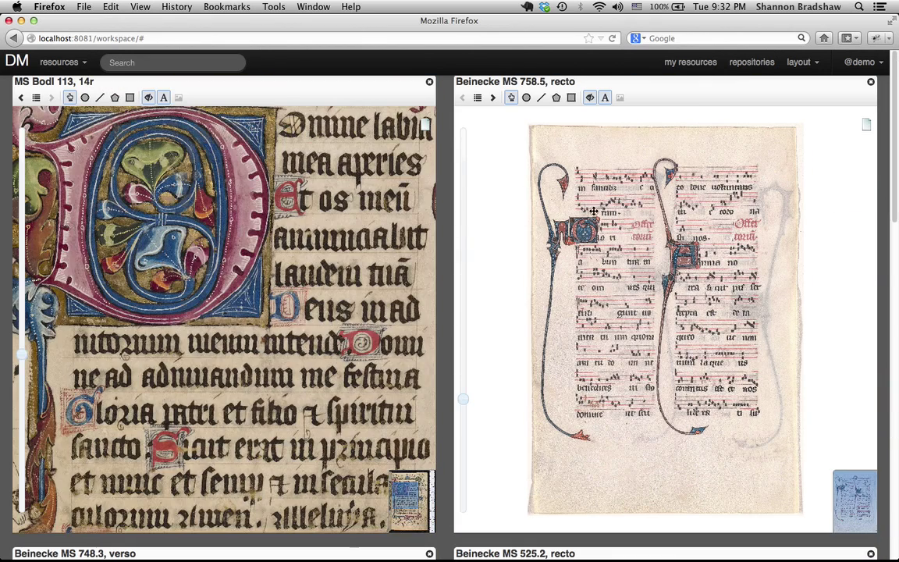
scroll(594, 211, "up", 5)
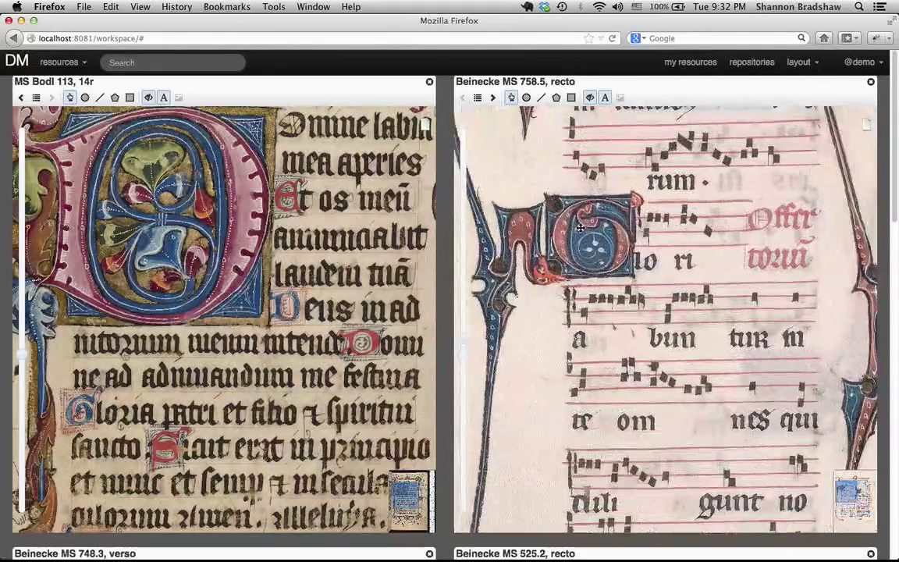
left_click(799, 63)
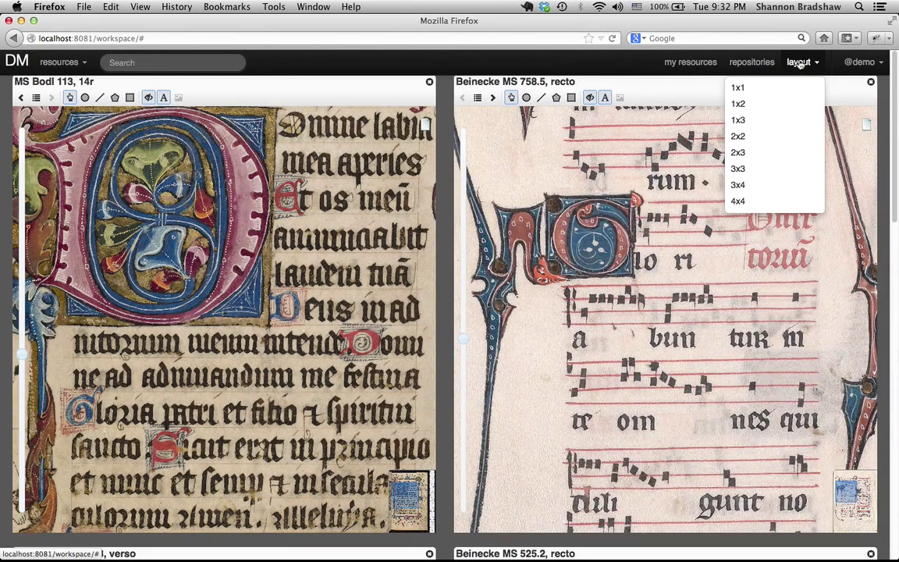
- Switch to the 3x3 grid and zoom closer into Beinecke MS 748.3 verso and 758.5 recto
left_click(738, 170)
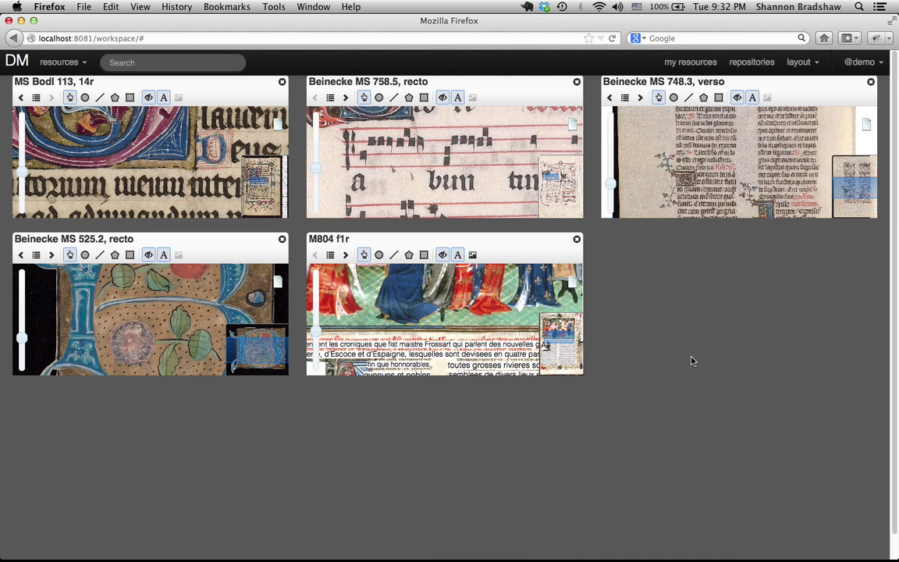
scroll(719, 147, "up", 5)
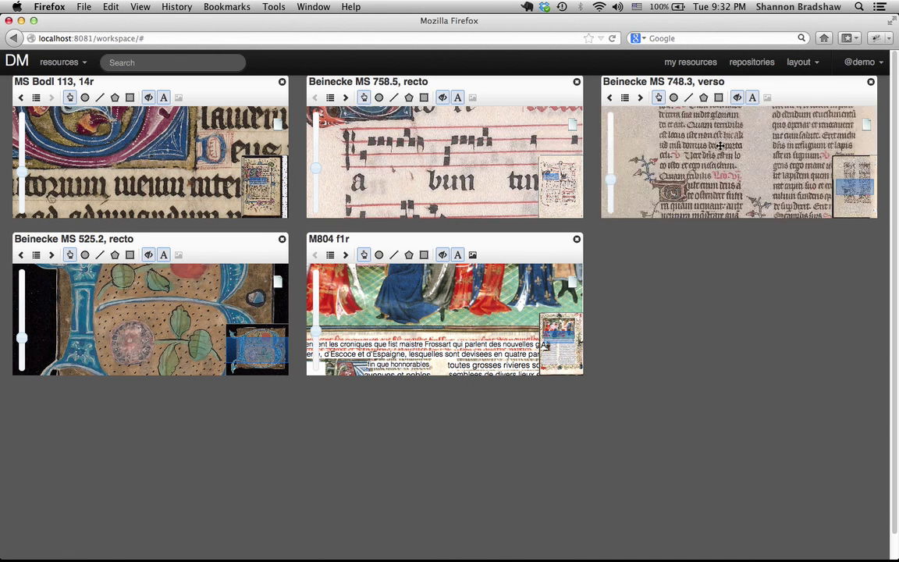
scroll(720, 146, "down", 3)
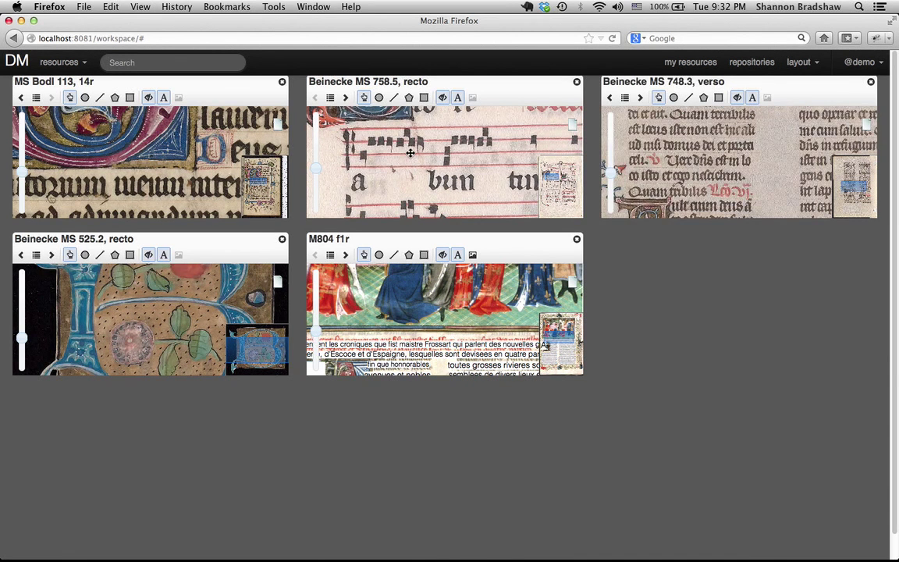
scroll(410, 154, "up", 3)
scroll(410, 153, "up", 2)
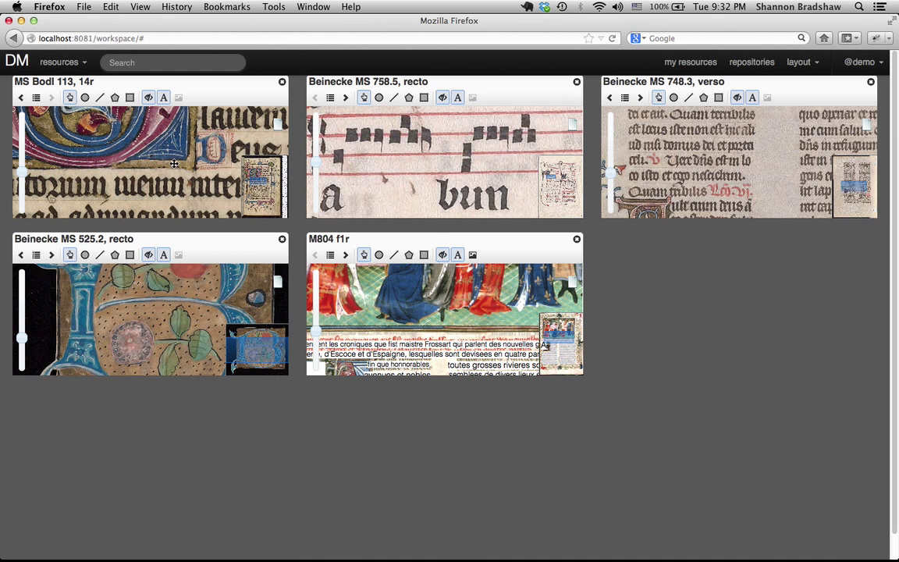
scroll(174, 164, "up", 2)
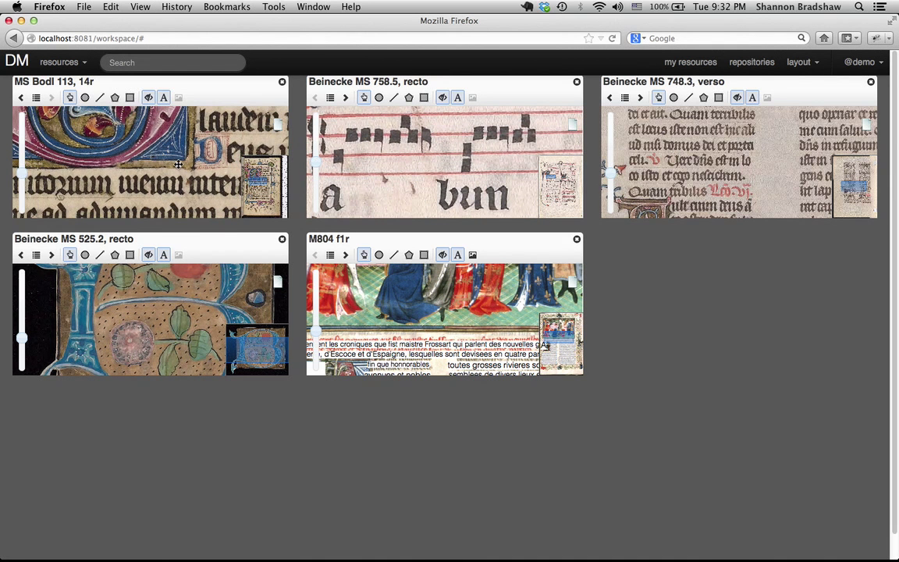
left_click(801, 62)
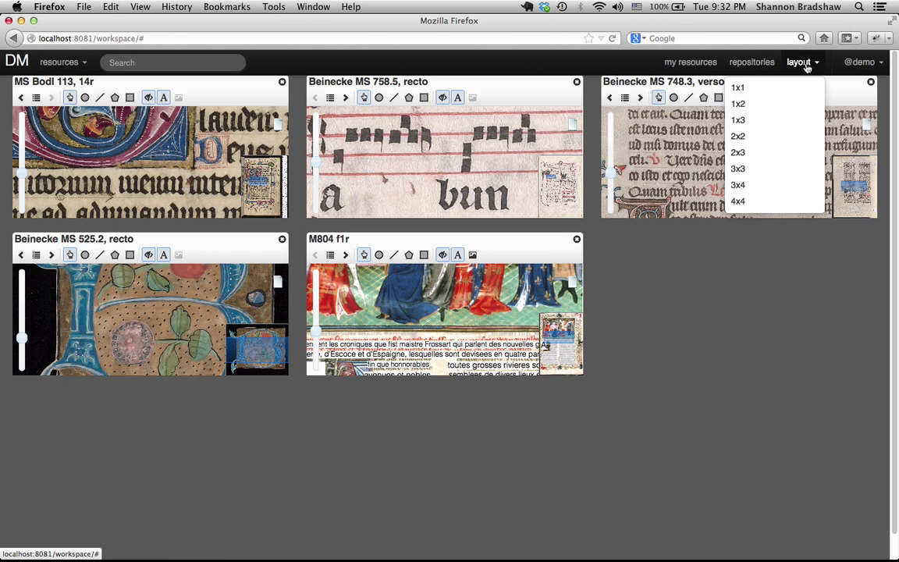
- Switch to the 1x1 layout, scroll through all five folios, then zoom out slightly on MS Bodl 113 14r
left_click(750, 94)
scroll(2, 364, "down", 15)
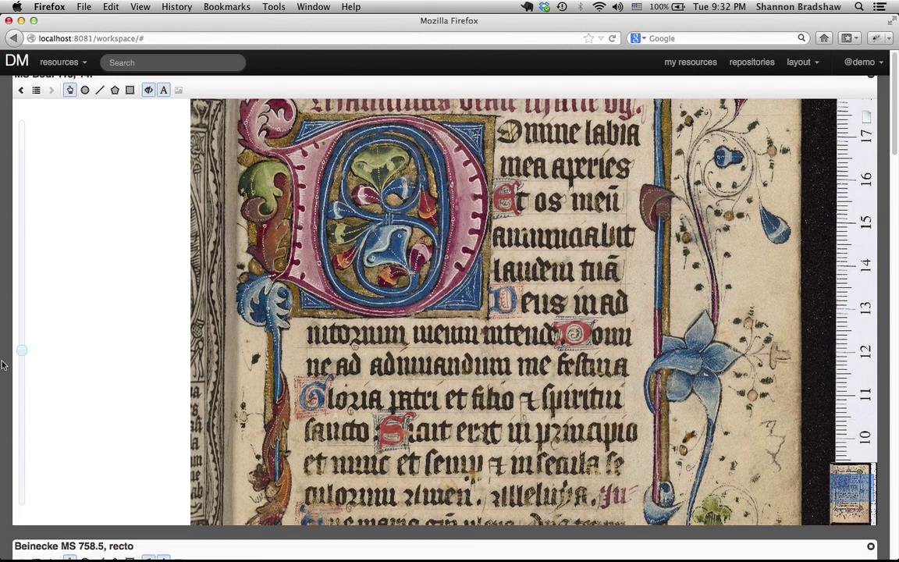
scroll(2, 364, "down", 9)
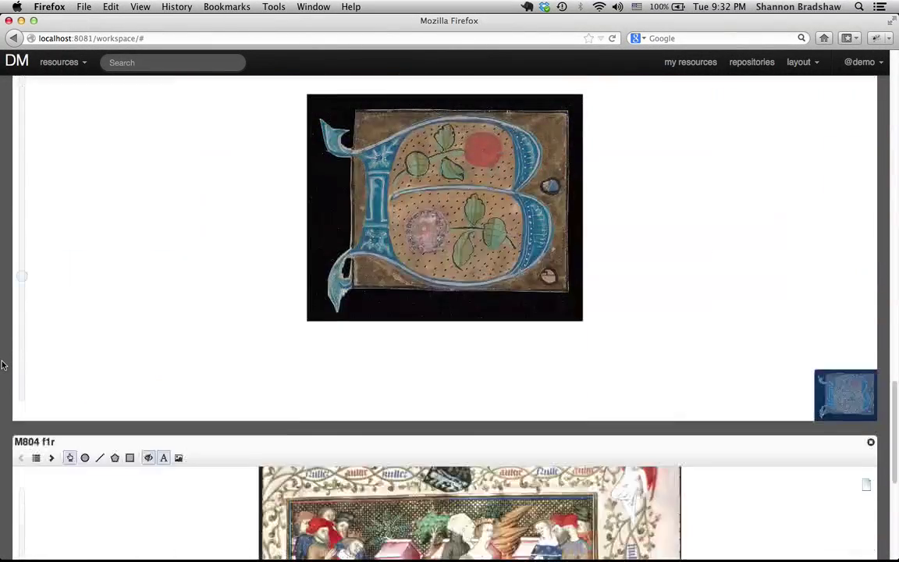
scroll(1, 364, "up", 11)
scroll(2, 364, "up", 6)
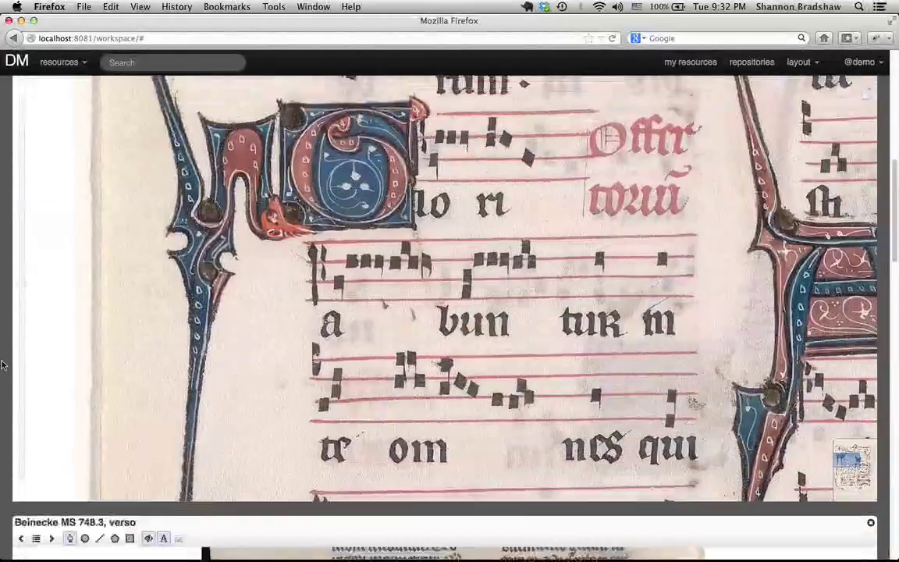
scroll(1, 364, "down", 7)
scroll(1, 364, "down", 10)
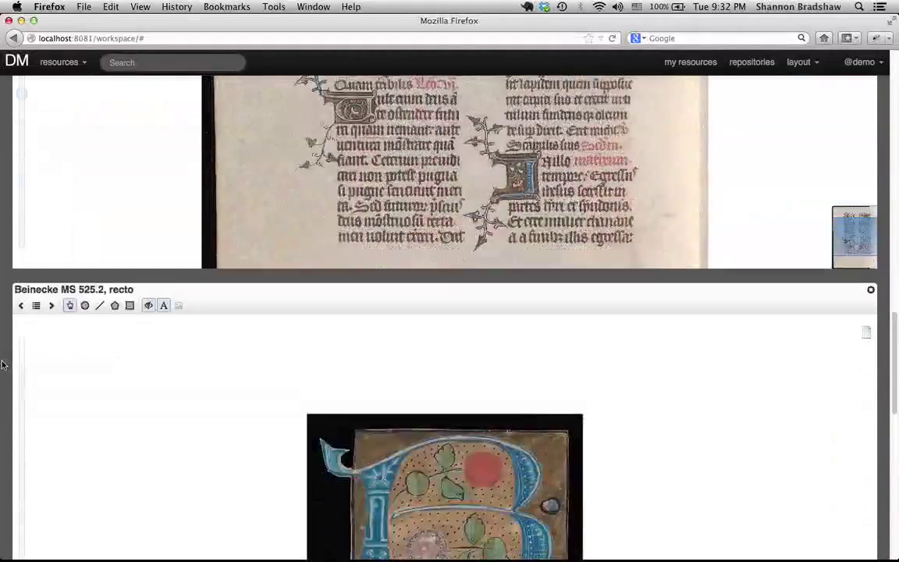
scroll(2, 363, "up", 7)
scroll(2, 364, "up", 10)
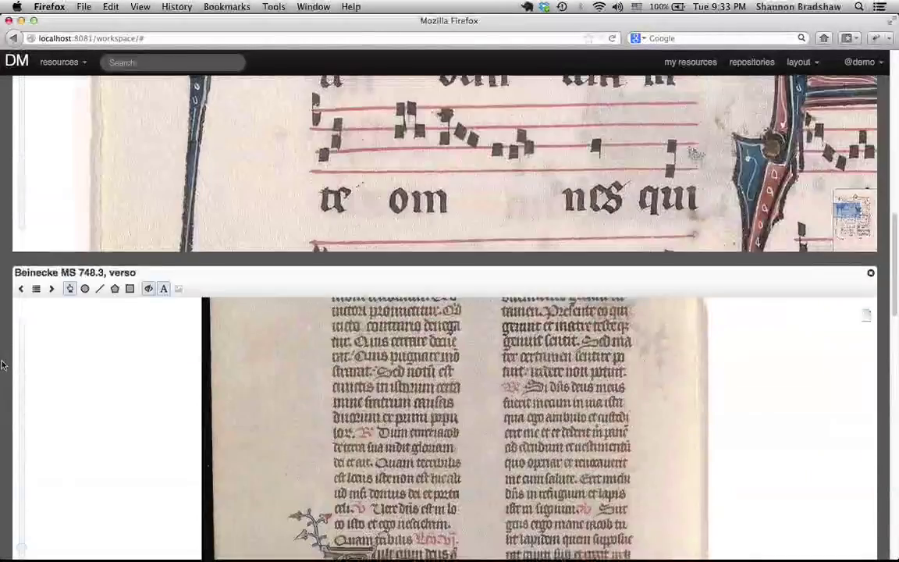
scroll(2, 364, "up", 5)
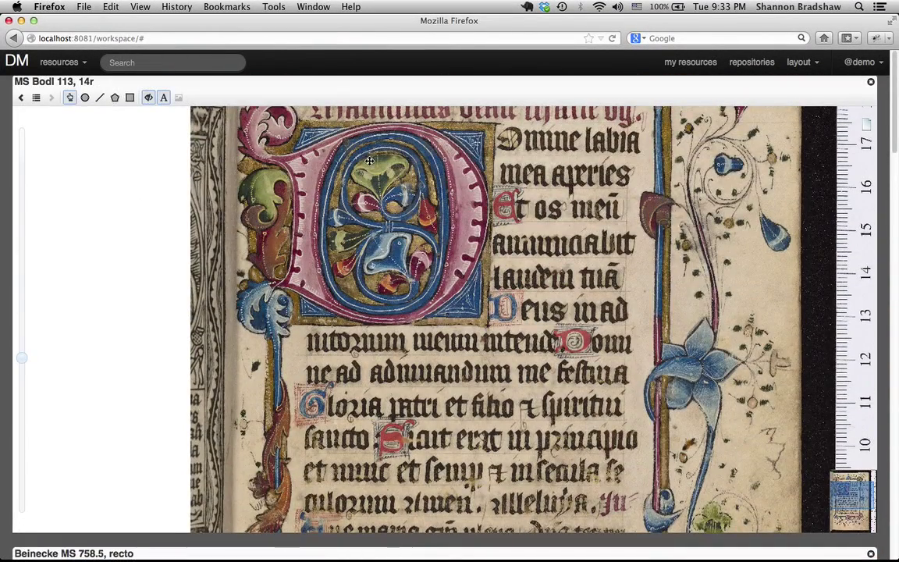
scroll(374, 191, "down", 2)
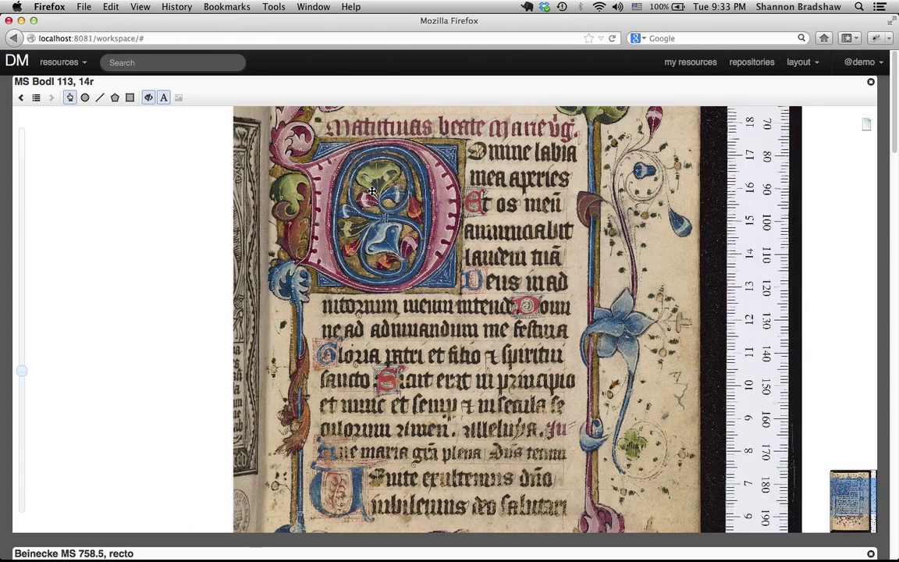